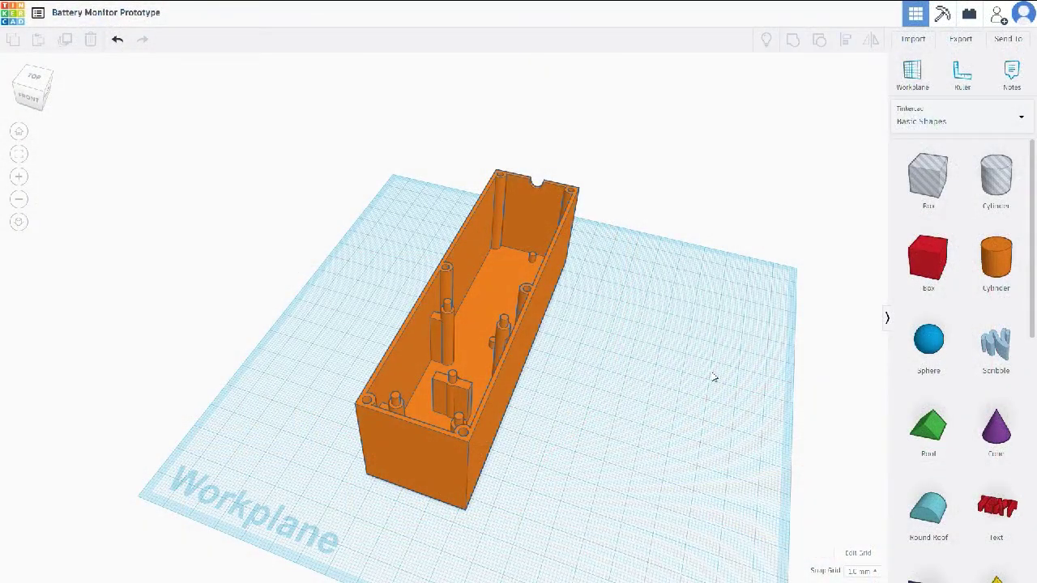
Orbit the view to inspect the orange battery enclosure from several angles.
left_click_drag(714, 378, 667, 385)
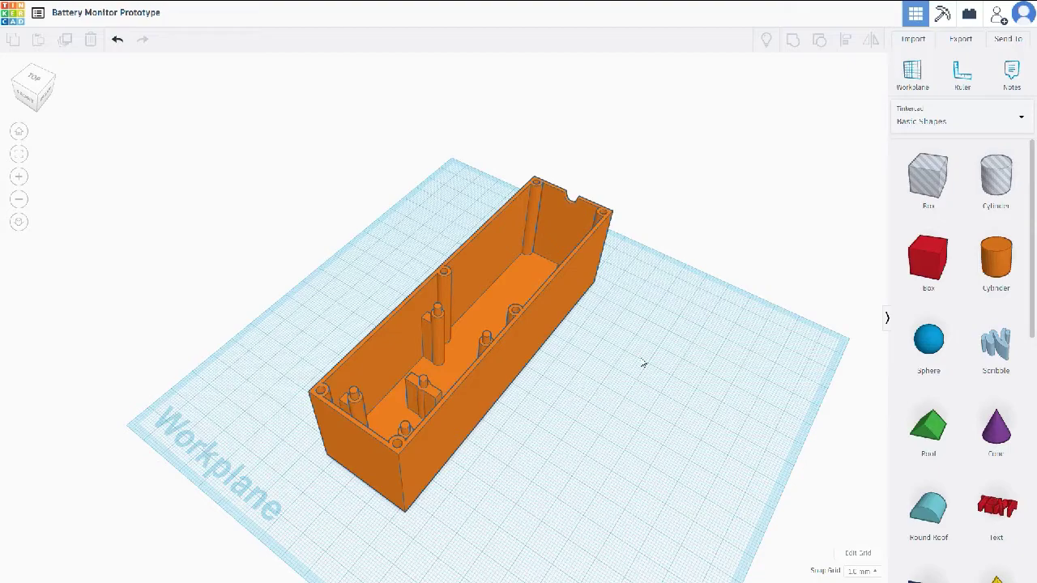
left_click_drag(663, 367, 629, 399)
left_click_drag(363, 435, 416, 430)
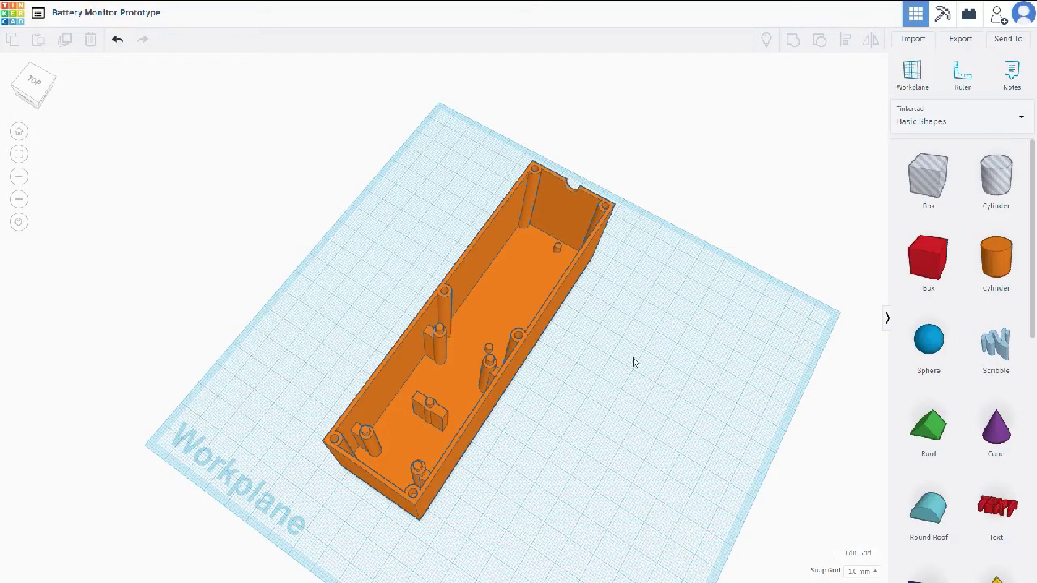
left_click_drag(634, 362, 429, 383)
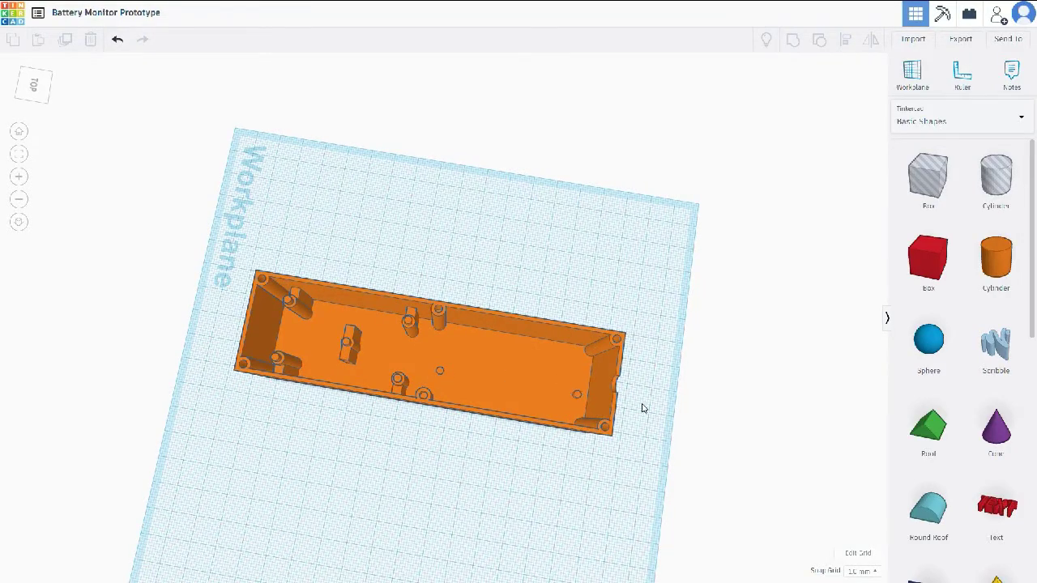
left_click_drag(642, 408, 395, 381)
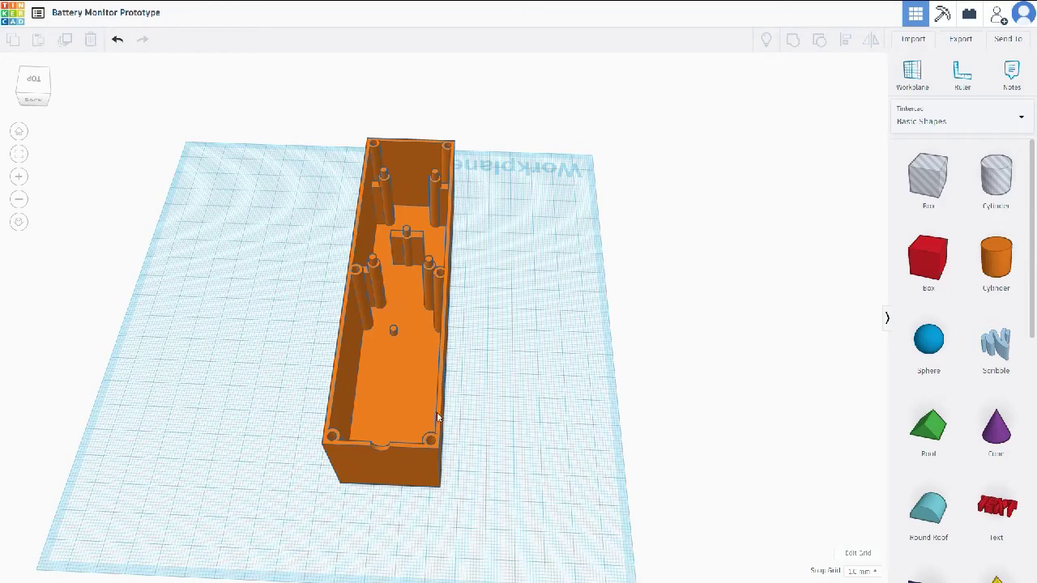
left_click_drag(571, 433, 571, 406)
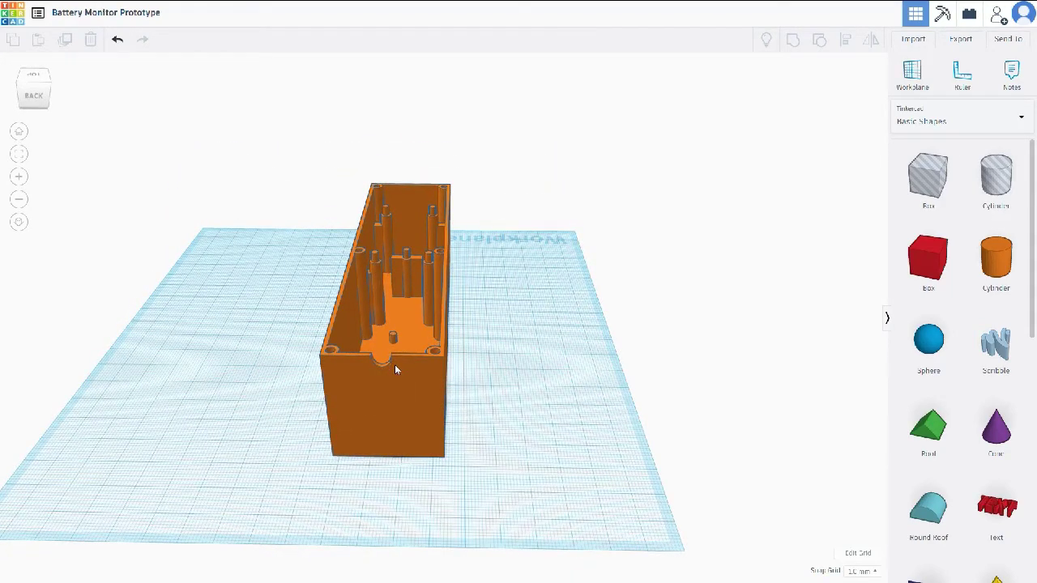
left_click_drag(562, 346, 323, 361)
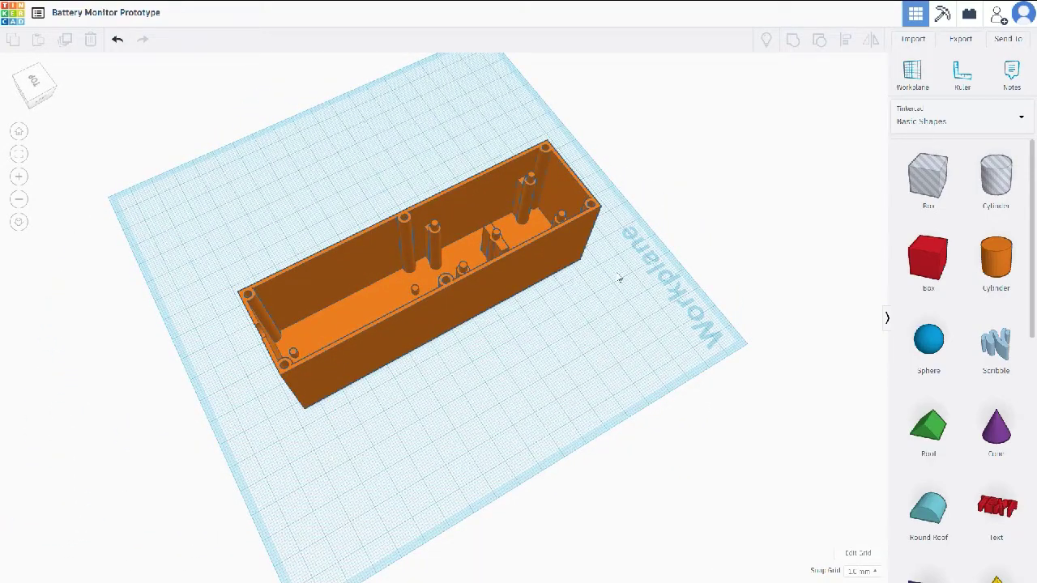
left_click_drag(620, 278, 229, 328)
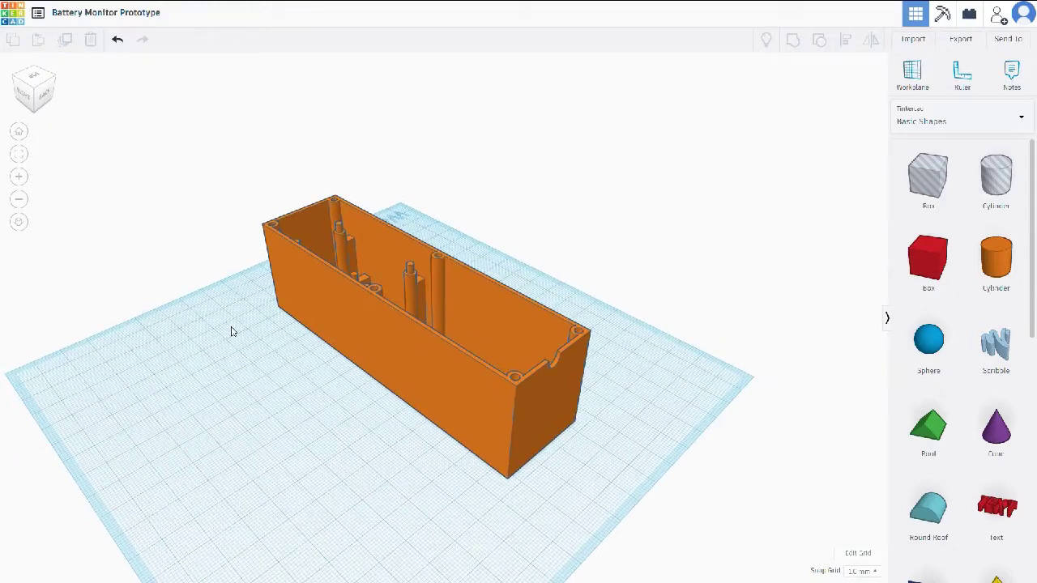
left_click_drag(602, 440, 399, 438)
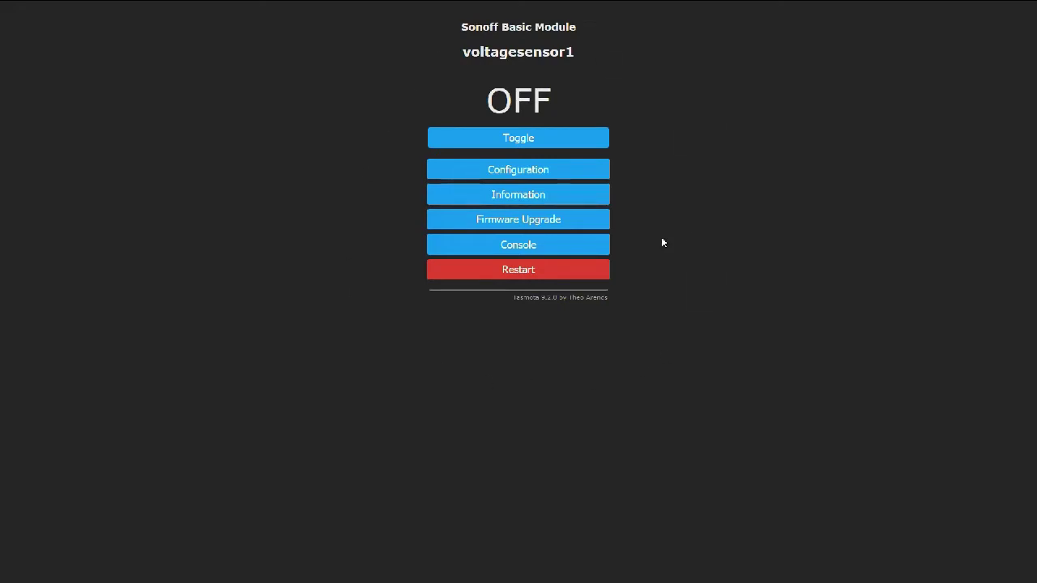
Switch voltagesensor1's module type from Sonoff Basic to Generic (0) and save.
left_click(528, 176)
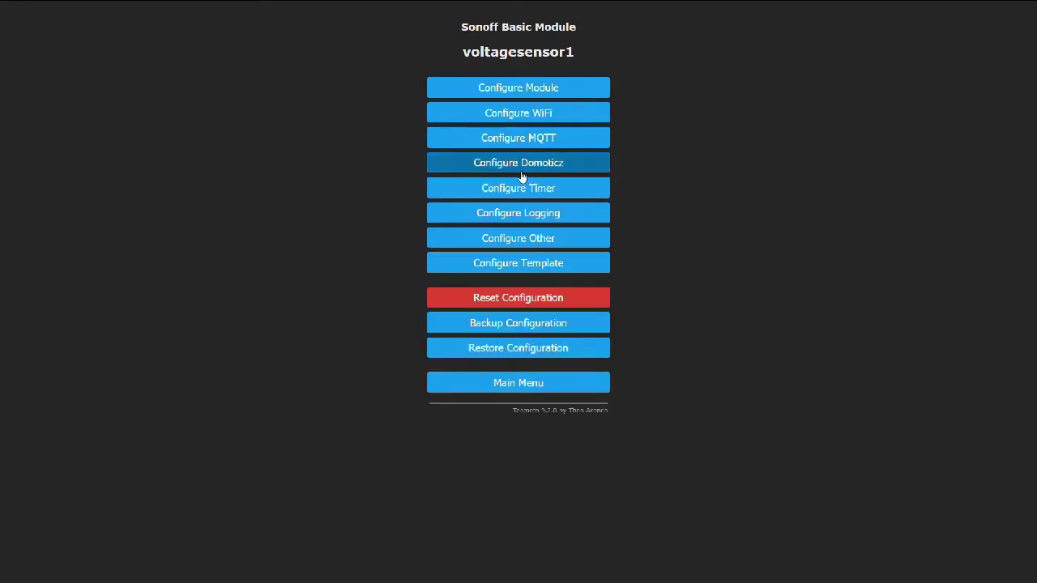
left_click(522, 93)
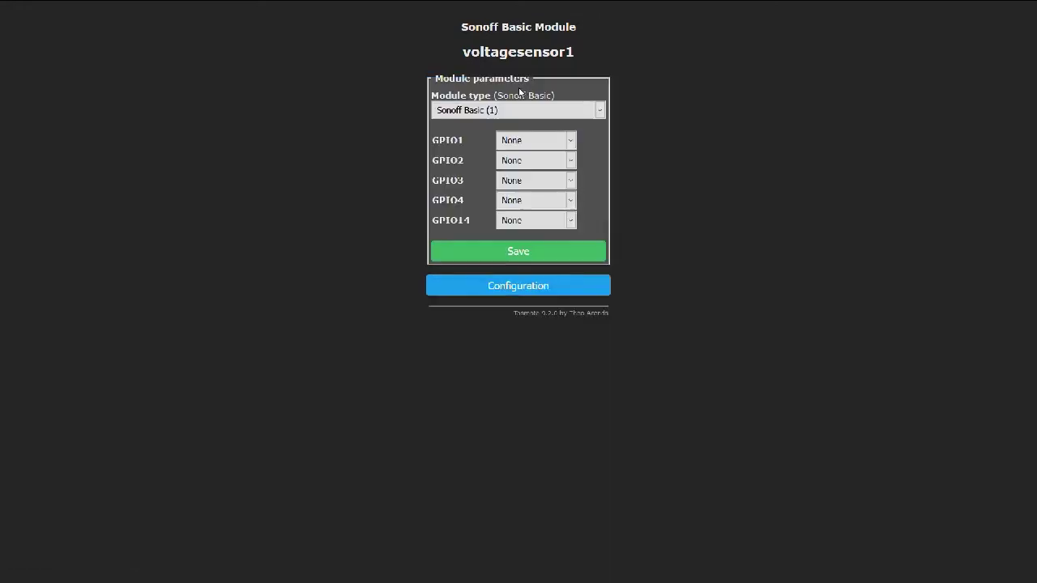
left_click(483, 114)
left_click(478, 124)
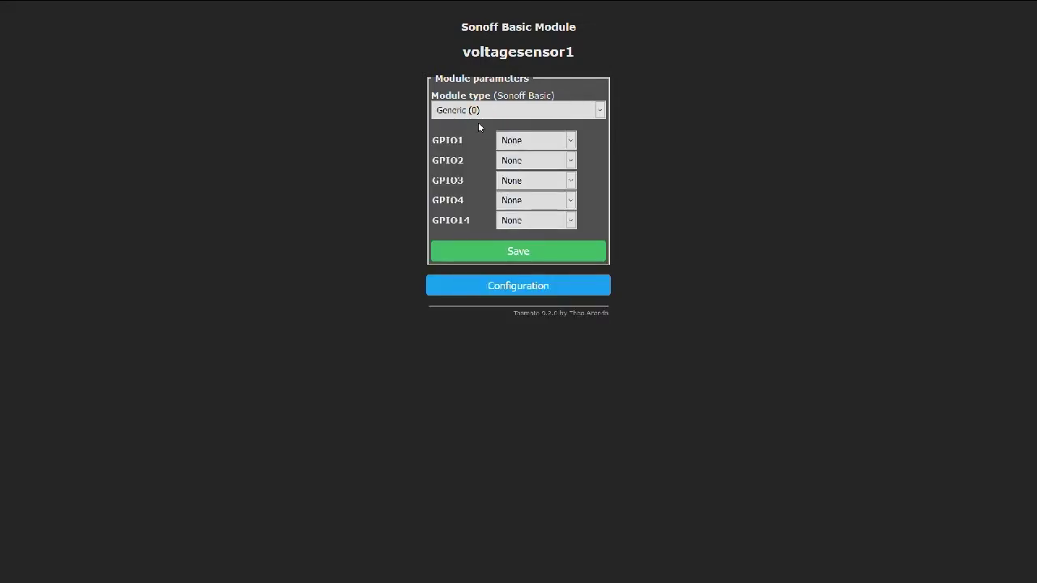
left_click(528, 256)
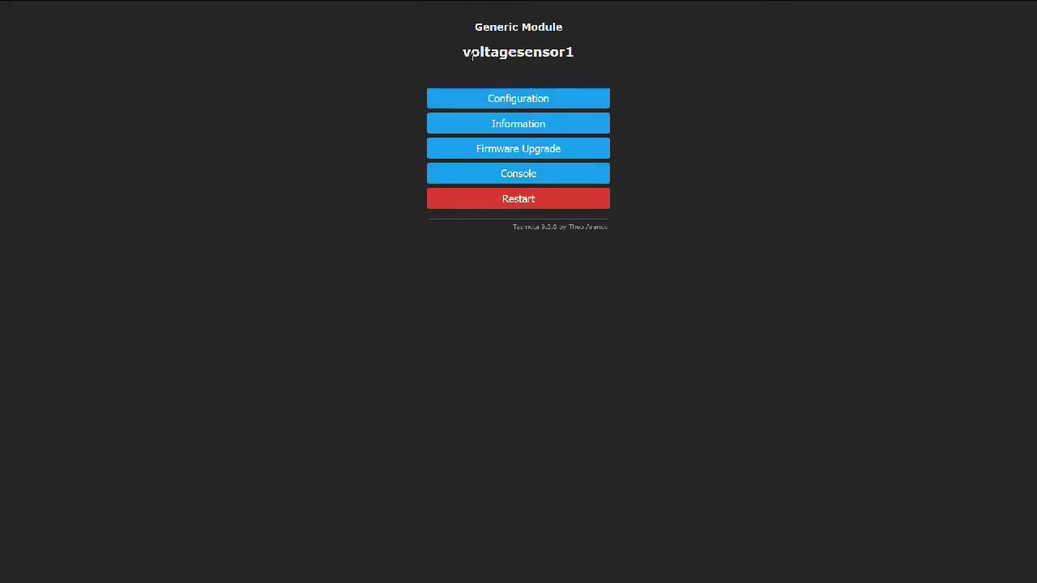
left_click_drag(461, 52, 579, 58)
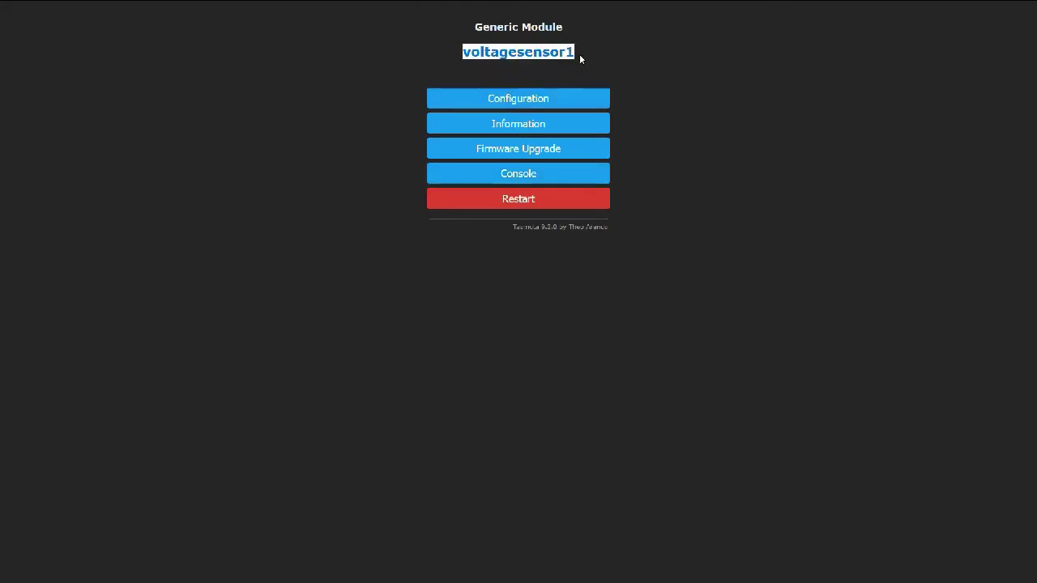
Set pin A0 GPIO17 to ADC Input in Configure Module and save.
left_click(528, 106)
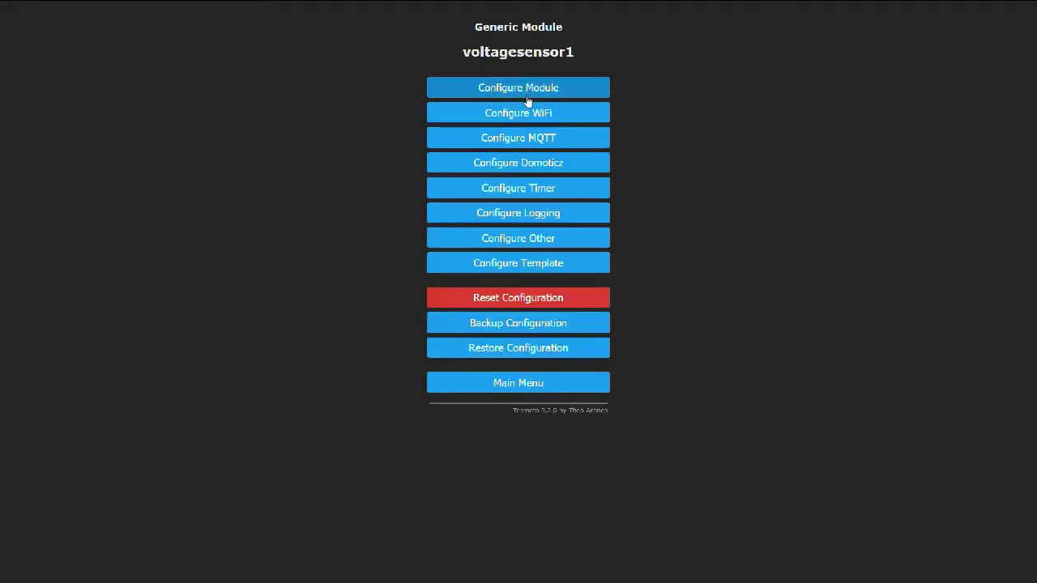
left_click(520, 94)
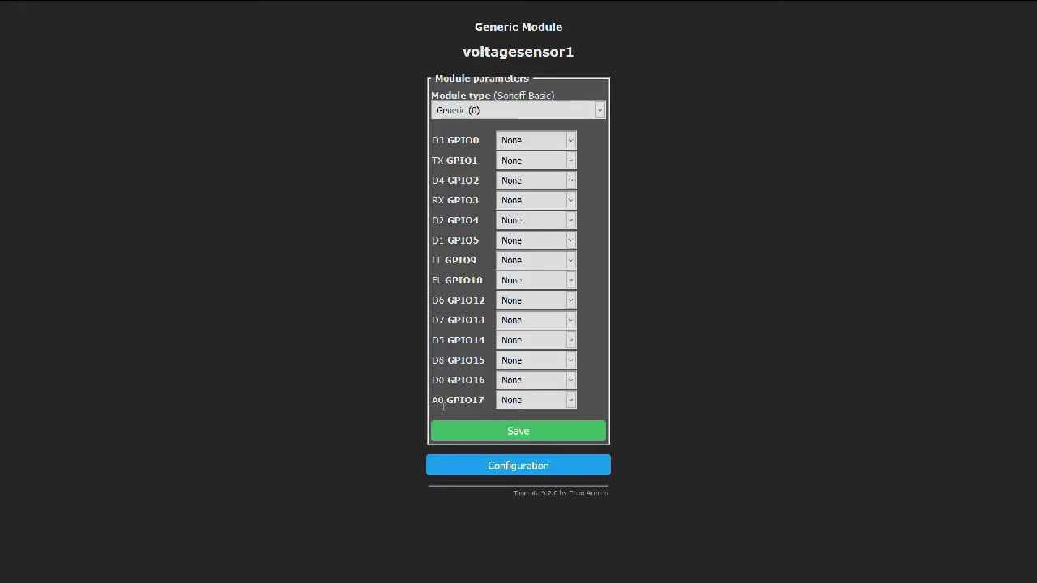
left_click(512, 401)
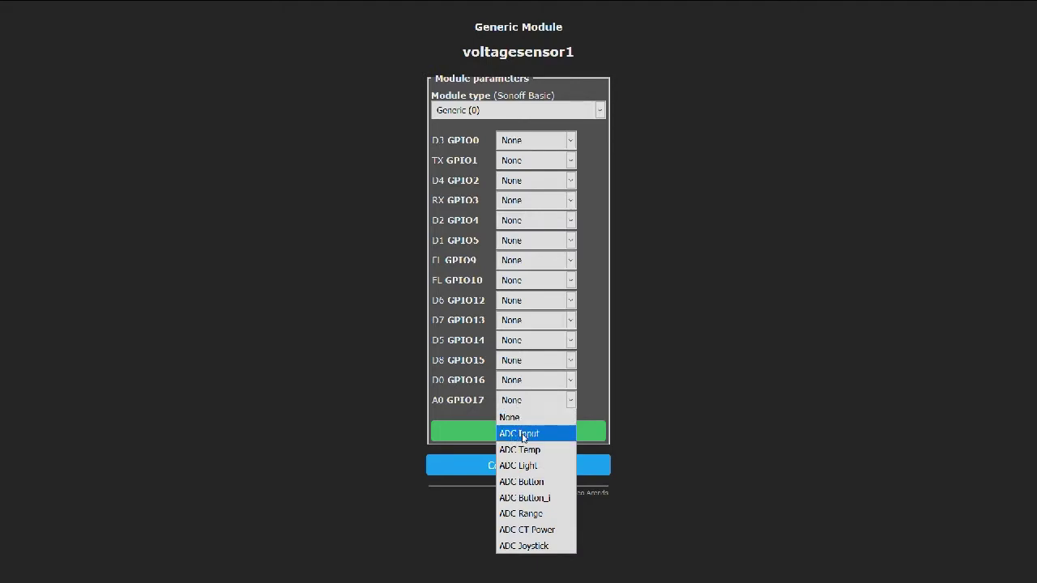
left_click(515, 437)
left_click(524, 436)
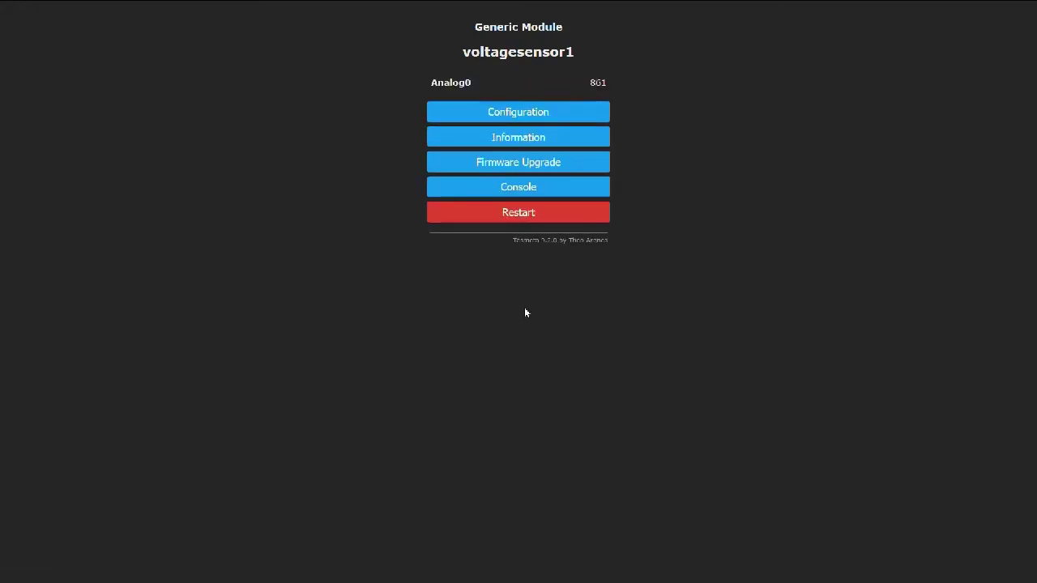
Highlight the Analog0 reading on the main page, now about 862.
double_click(599, 83)
left_click_drag(431, 82, 608, 84)
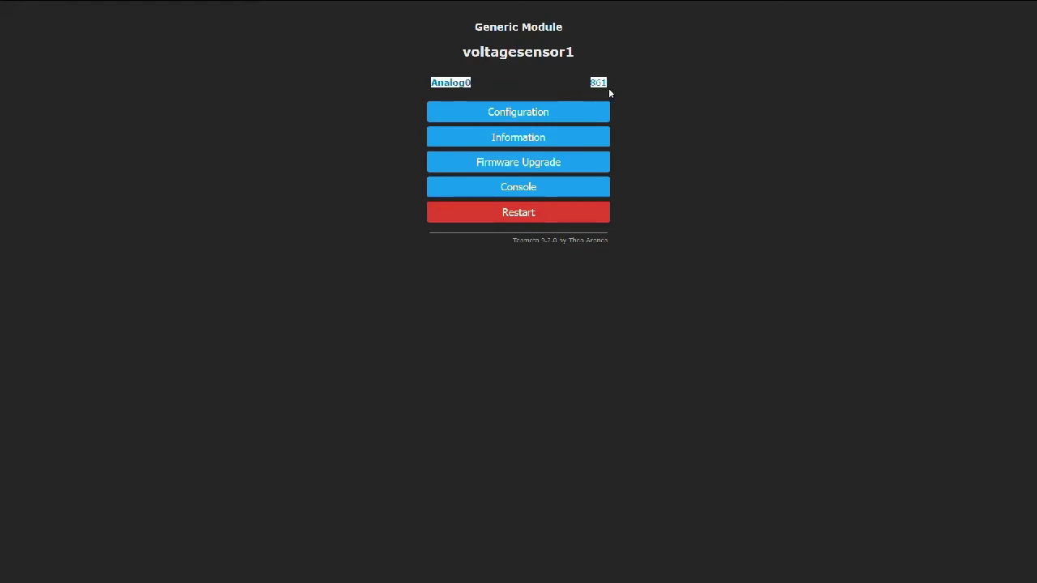
left_click(545, 79)
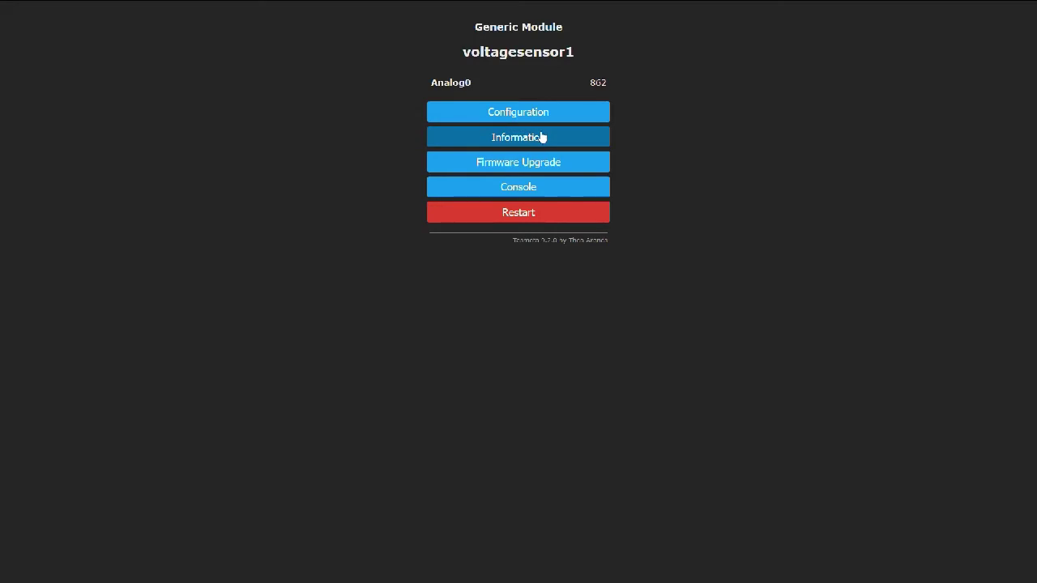
Switch to the entity details window and highlight the ANALOG A0 raw reading of 861.
key("alt+Tab")
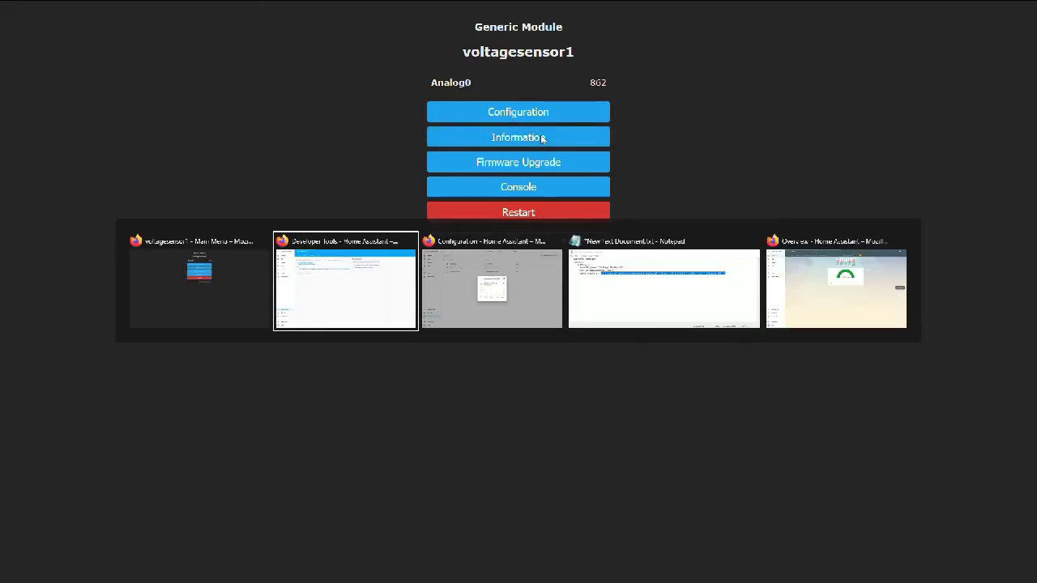
key("alt+Tab")
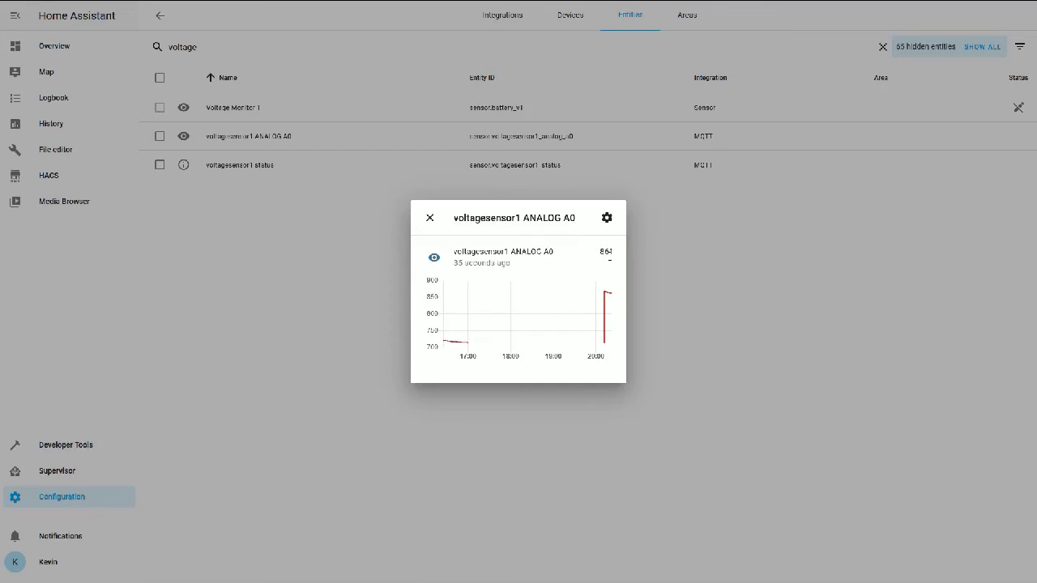
left_click_drag(616, 253, 597, 254)
Inspect the A0 conversion template, highlighting its 11.12 result, state lookup and -47 offset.
key("alt+Tab")
key("alt+Tab")
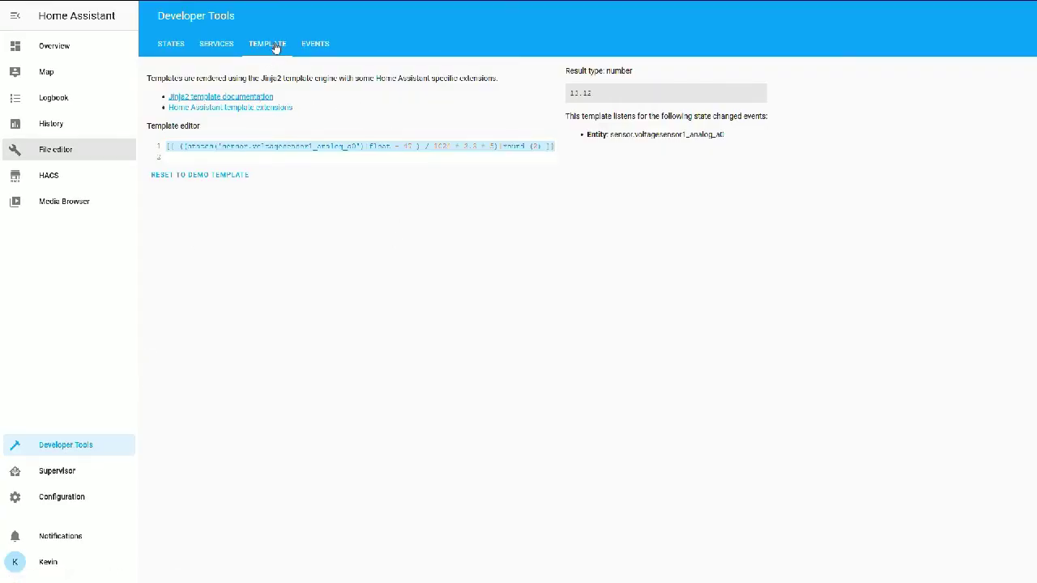
left_click(529, 159)
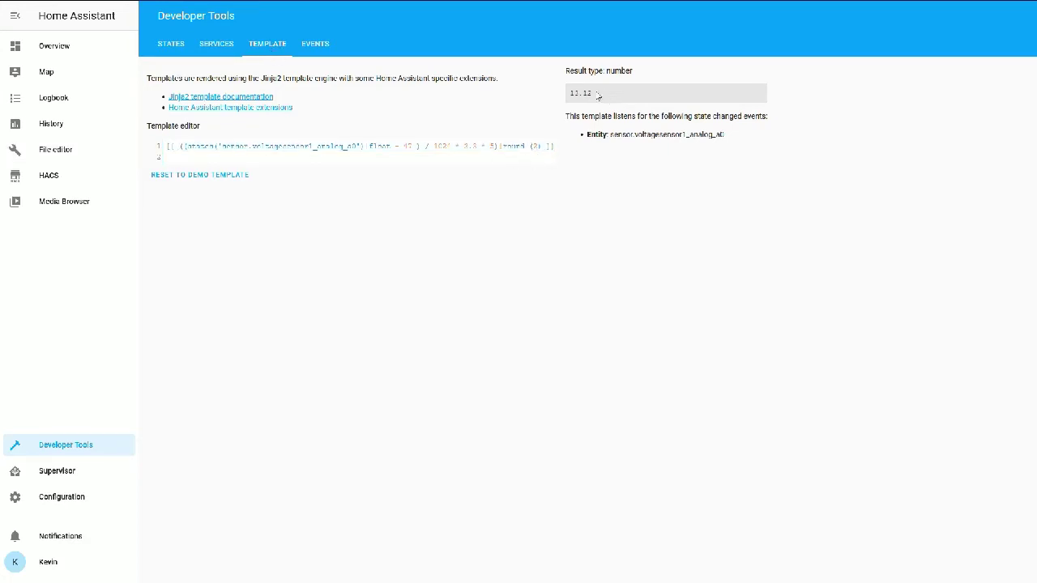
left_click_drag(604, 96, 563, 96)
left_click(400, 165)
left_click_drag(186, 146, 365, 152)
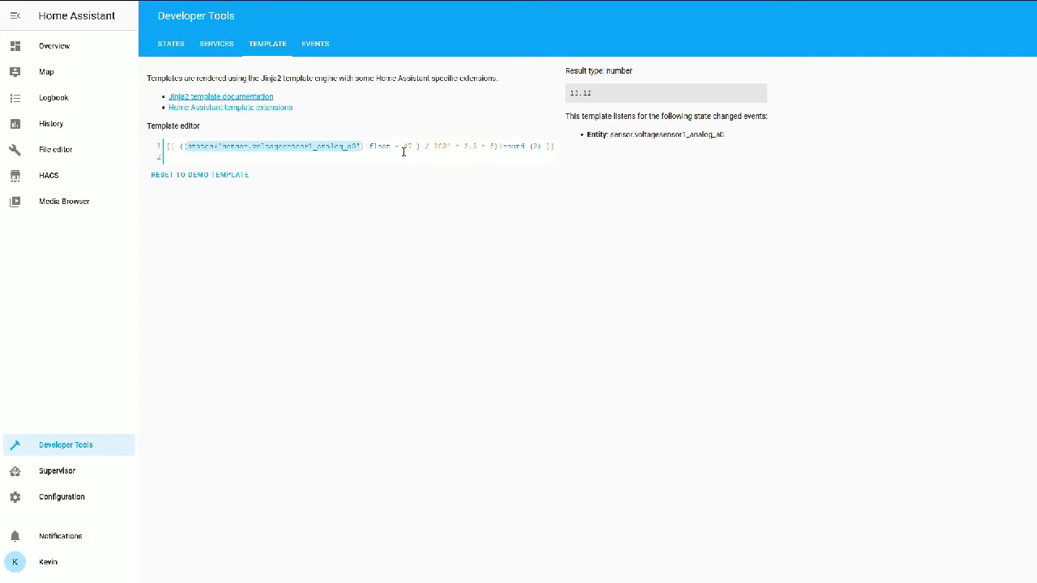
left_click_drag(395, 148, 414, 148)
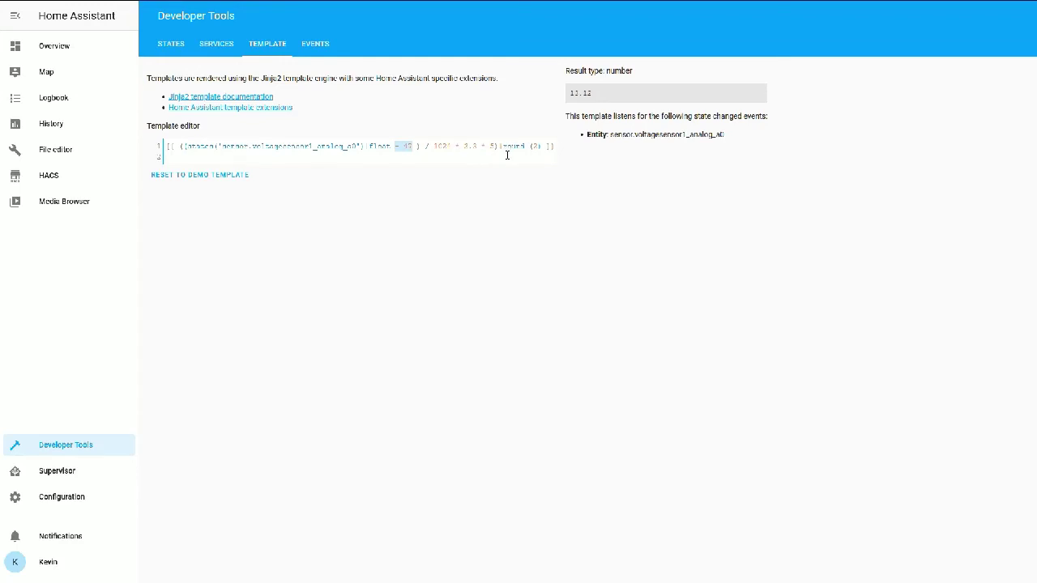
left_click_drag(503, 149, 546, 151)
key("alt+Tab")
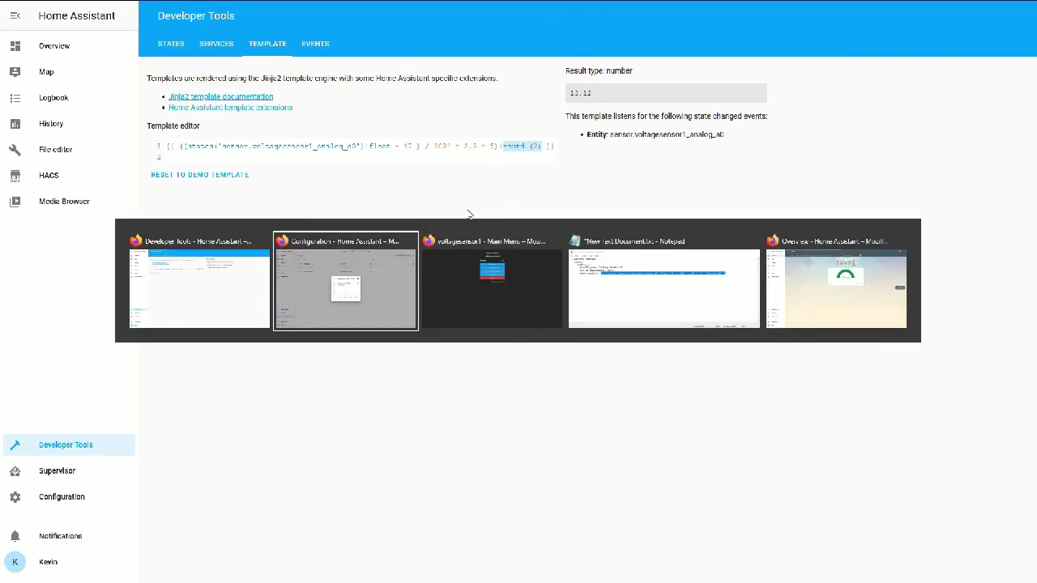
Review the battery_v1 sensor YAML and its offset/scaling formula in Notepad, then minimise Notepad.
key("alt+Tab")
key("alt+Tab")
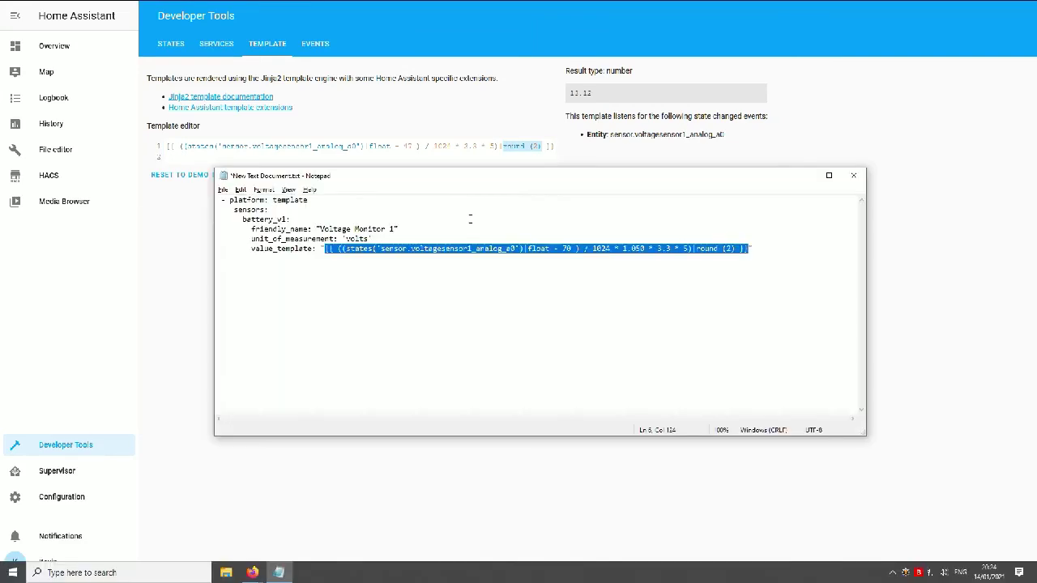
left_click(448, 222)
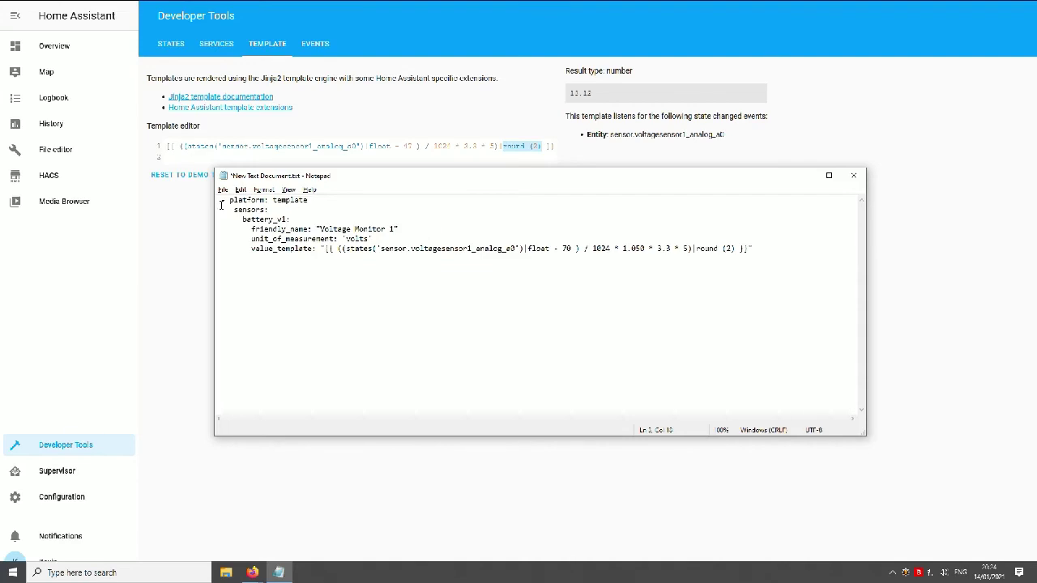
left_click_drag(221, 205, 771, 251)
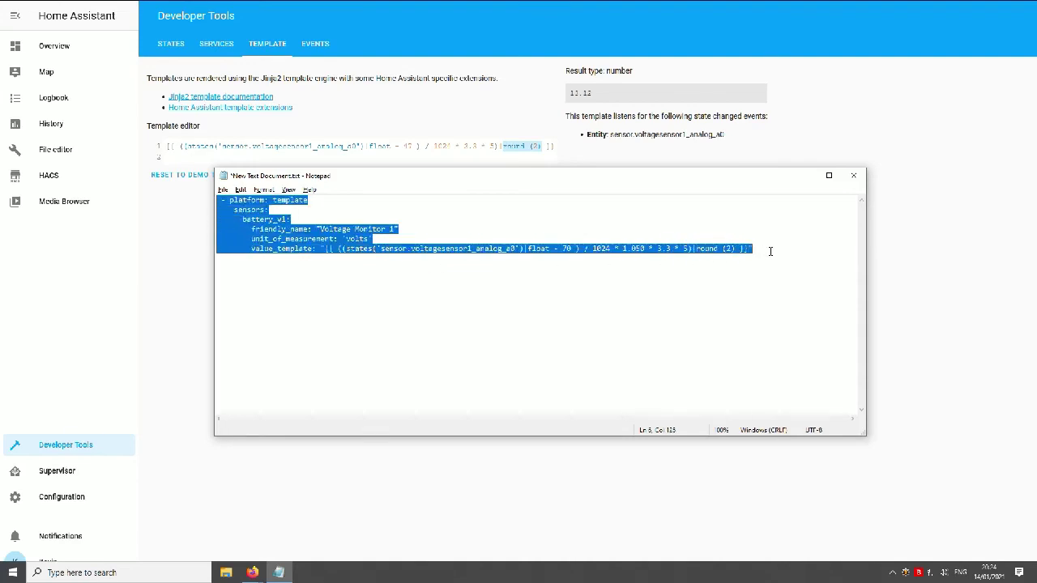
left_click(771, 252)
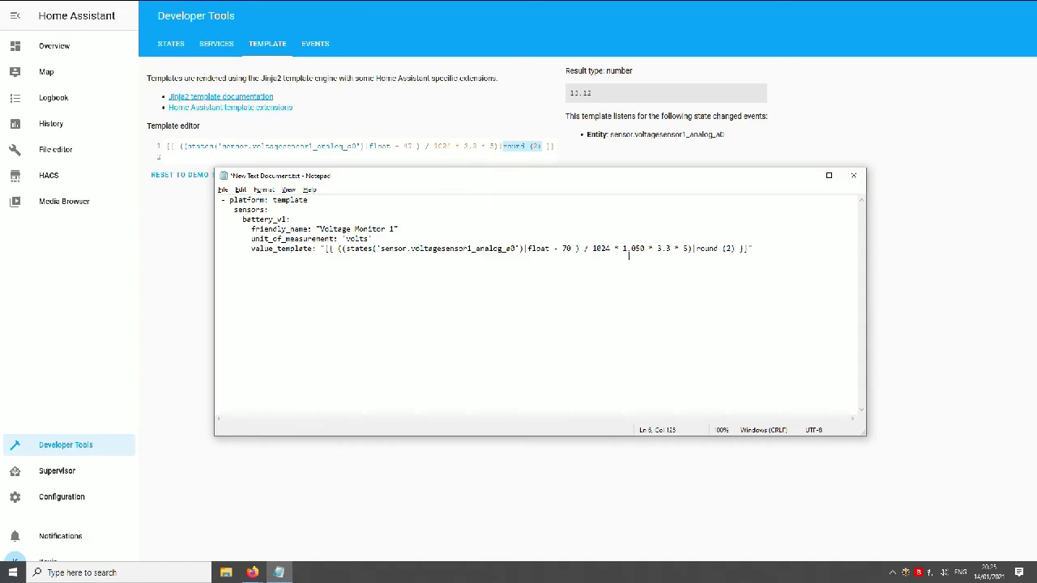
left_click_drag(651, 251, 535, 253)
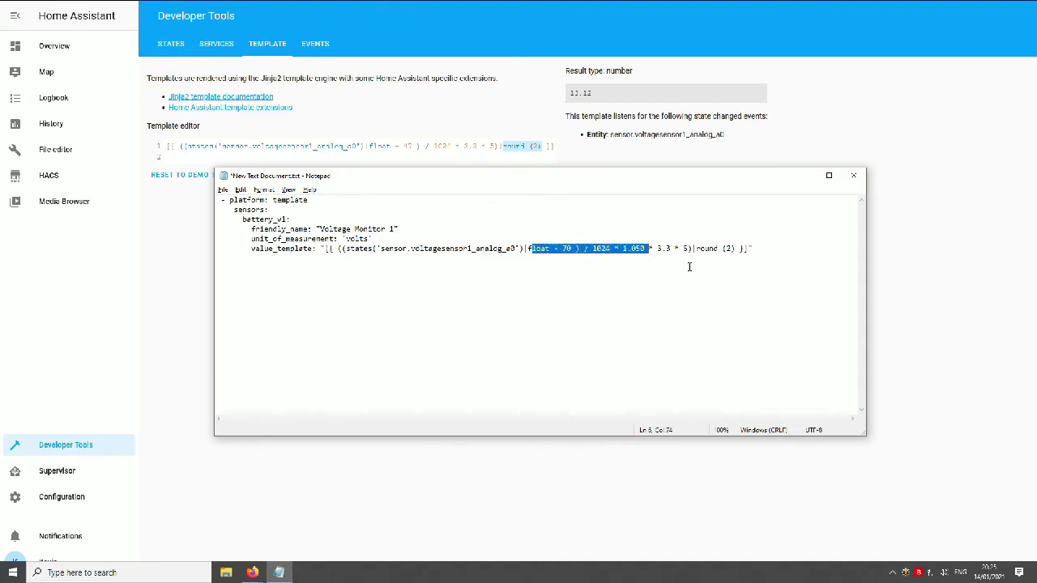
left_click(803, 176)
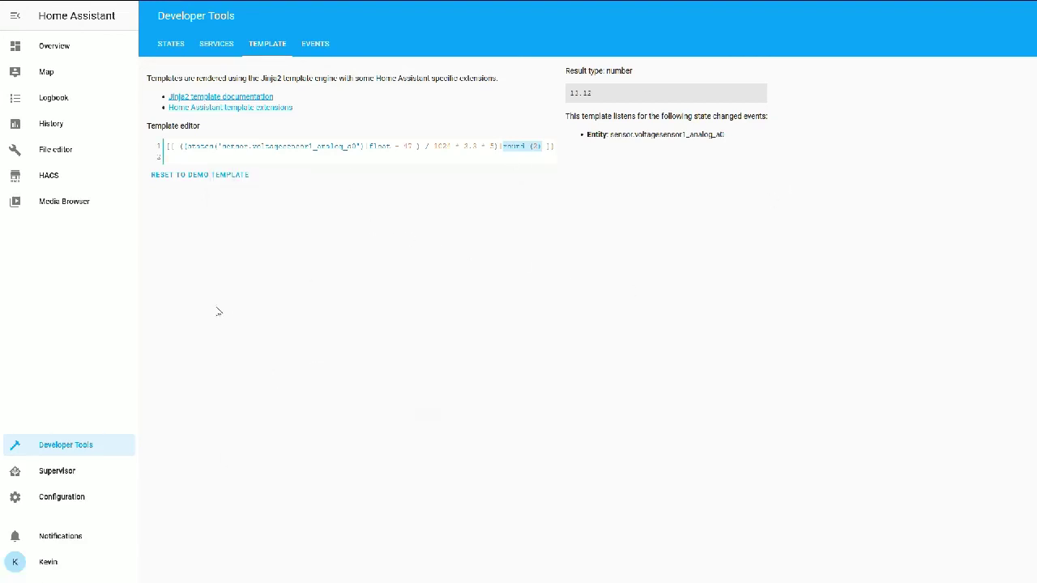
key("alt+Tab")
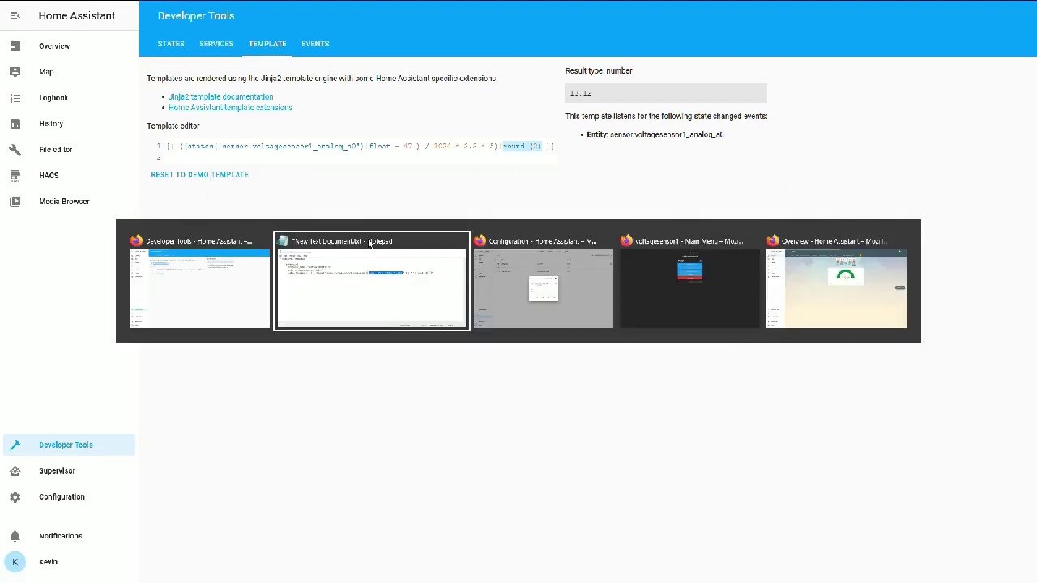
Set the sensor.battery_v1 gauge card's Maximum to 15 and save the card.
key("alt+Tab")
key("alt+Tab")
key("alt+Tab")
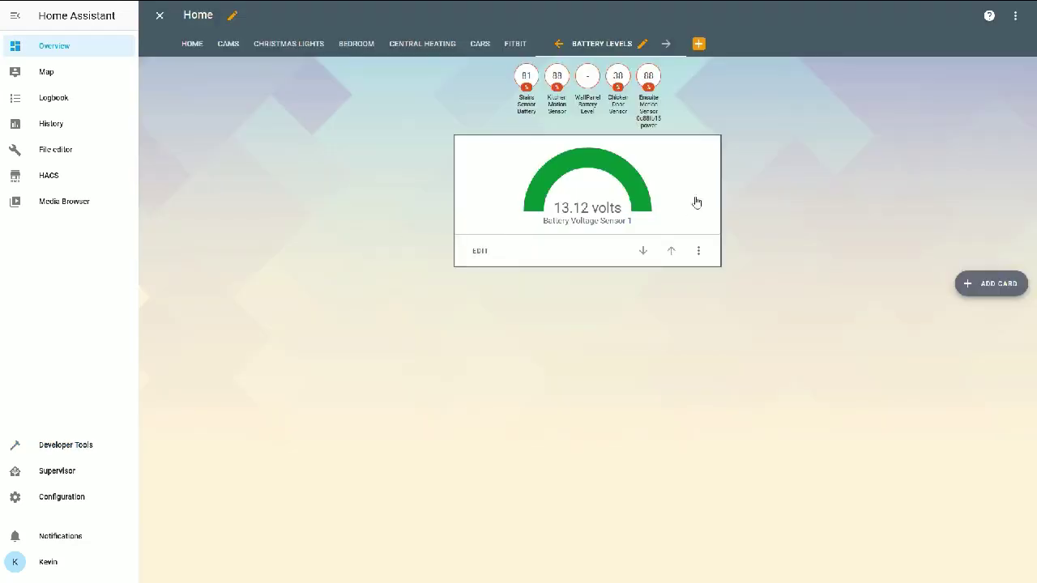
left_click(483, 252)
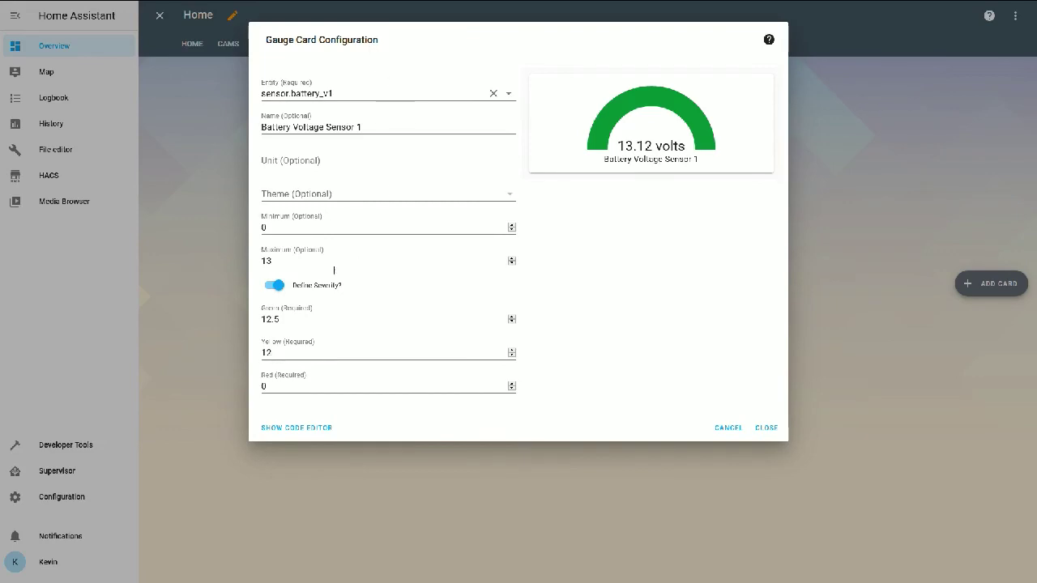
double_click(288, 261)
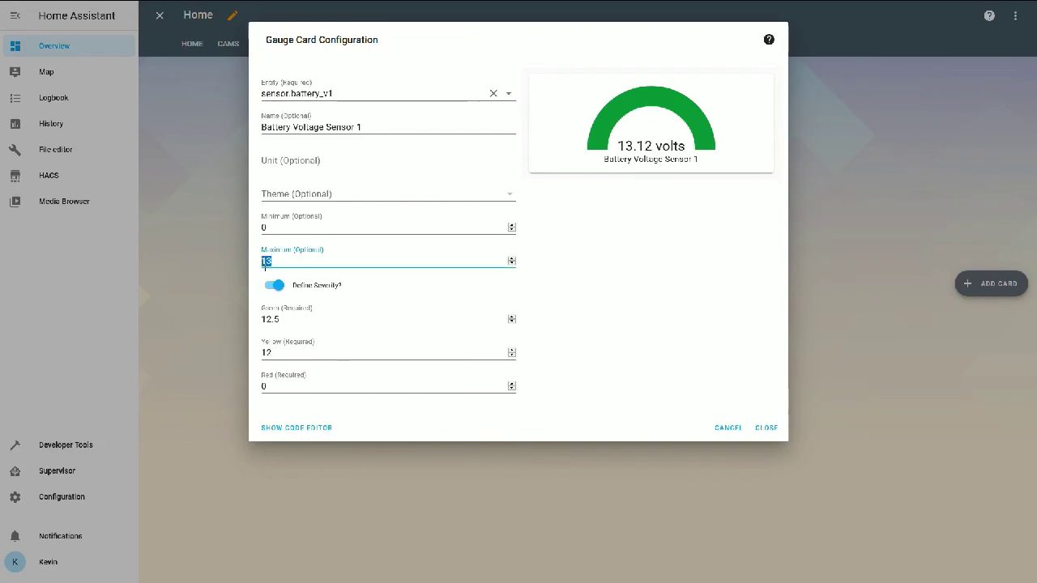
type("15")
left_click(302, 233)
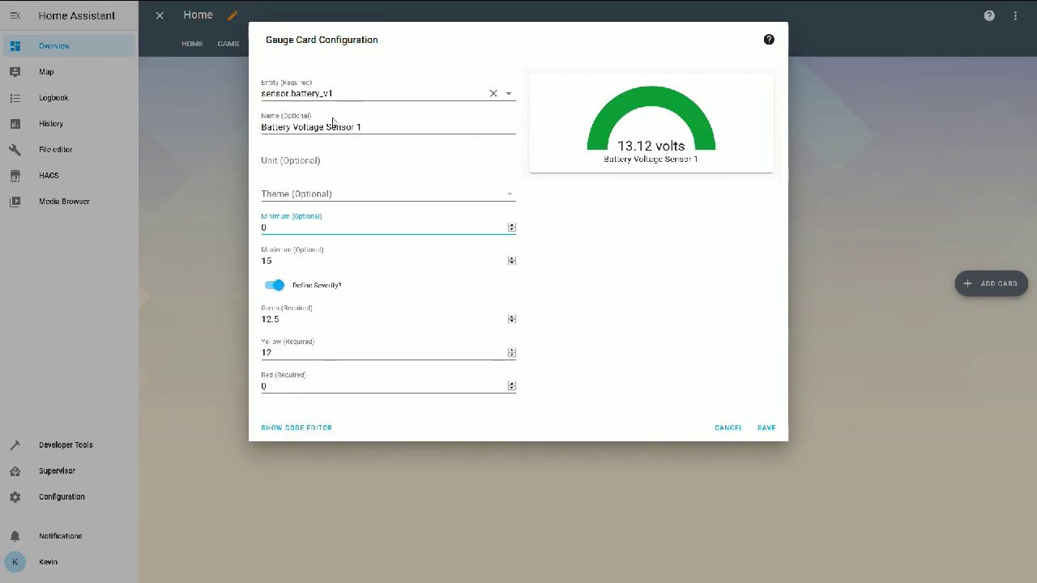
left_click(765, 429)
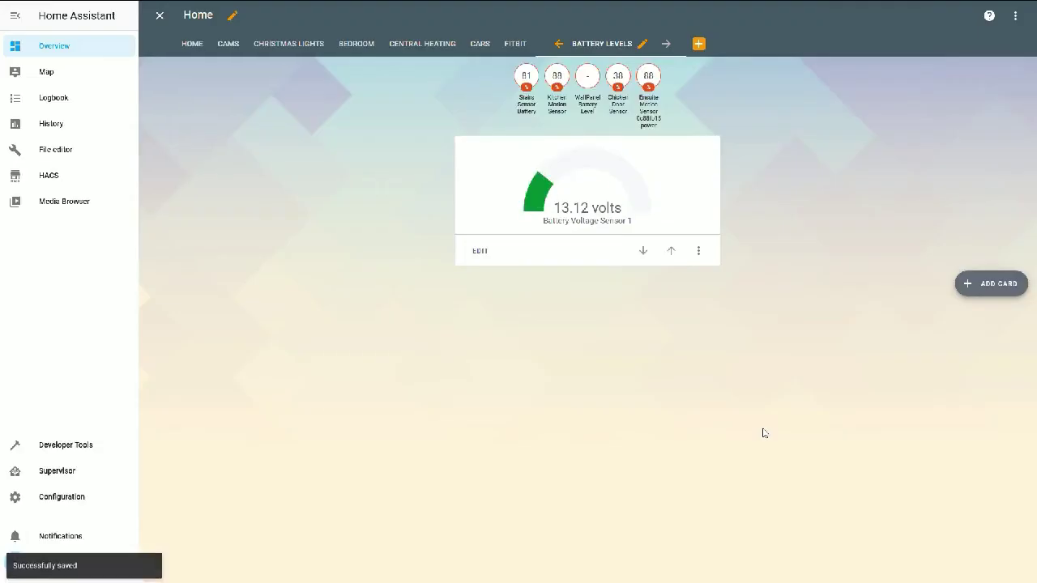